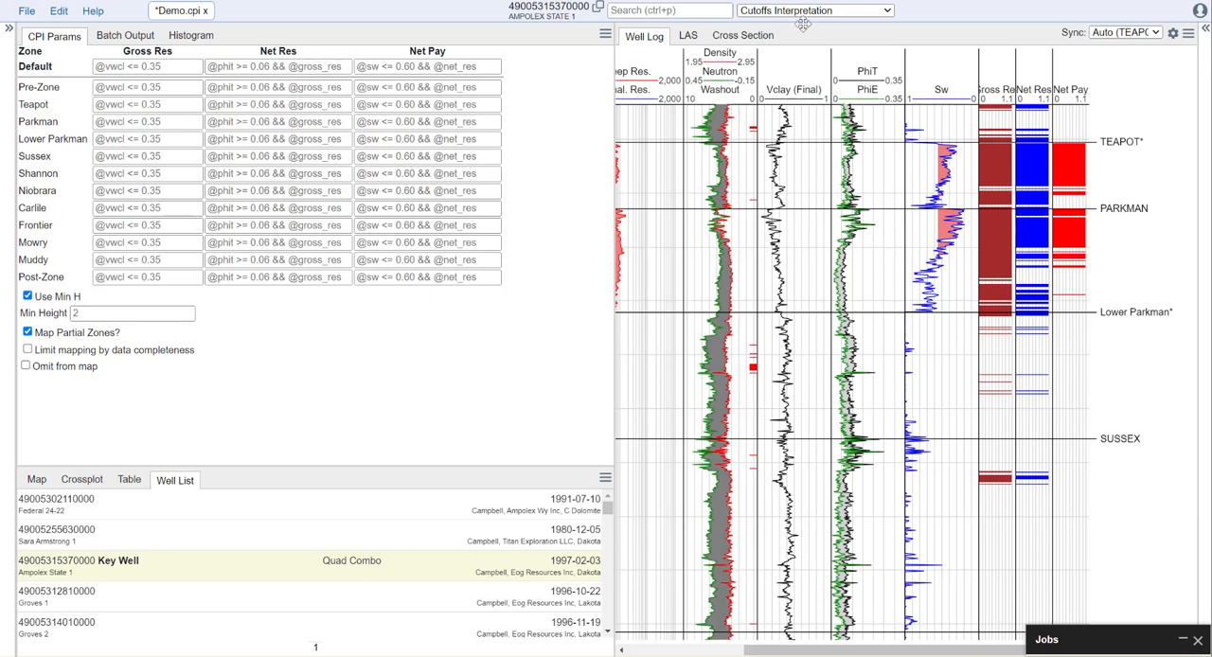
{"action": "left_click", "coordinate": [802, 11]}
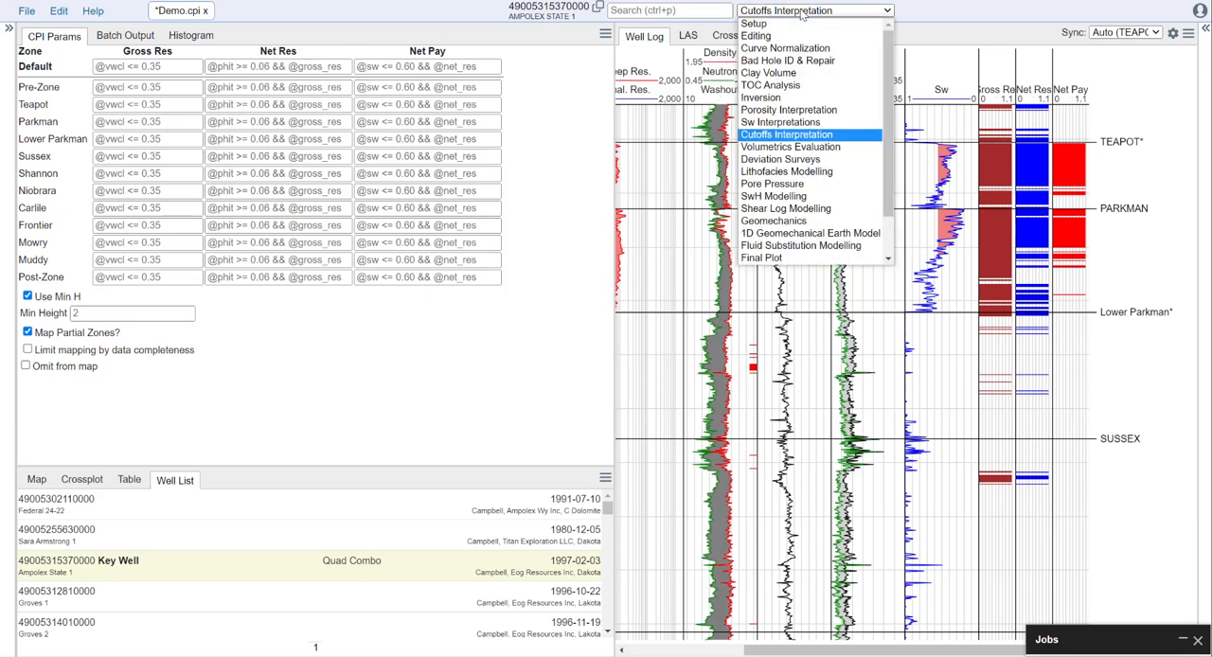
{"action": "left_click", "coordinate": [807, 140]}
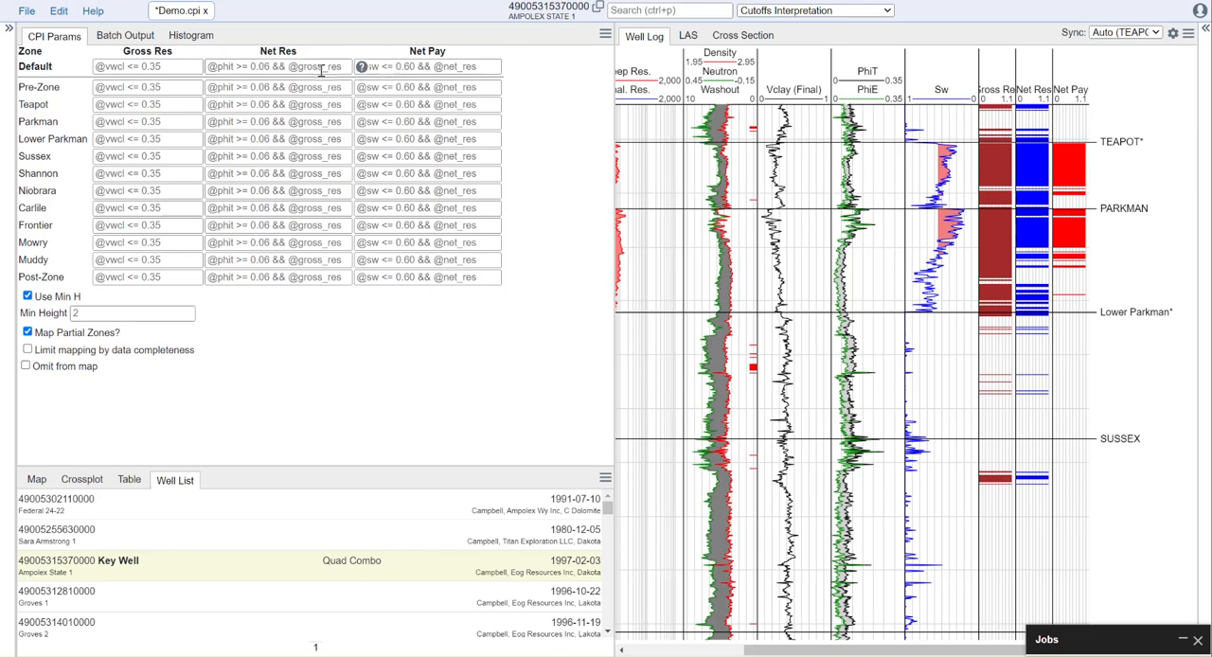
{"action": "left_click", "coordinate": [154, 70]}
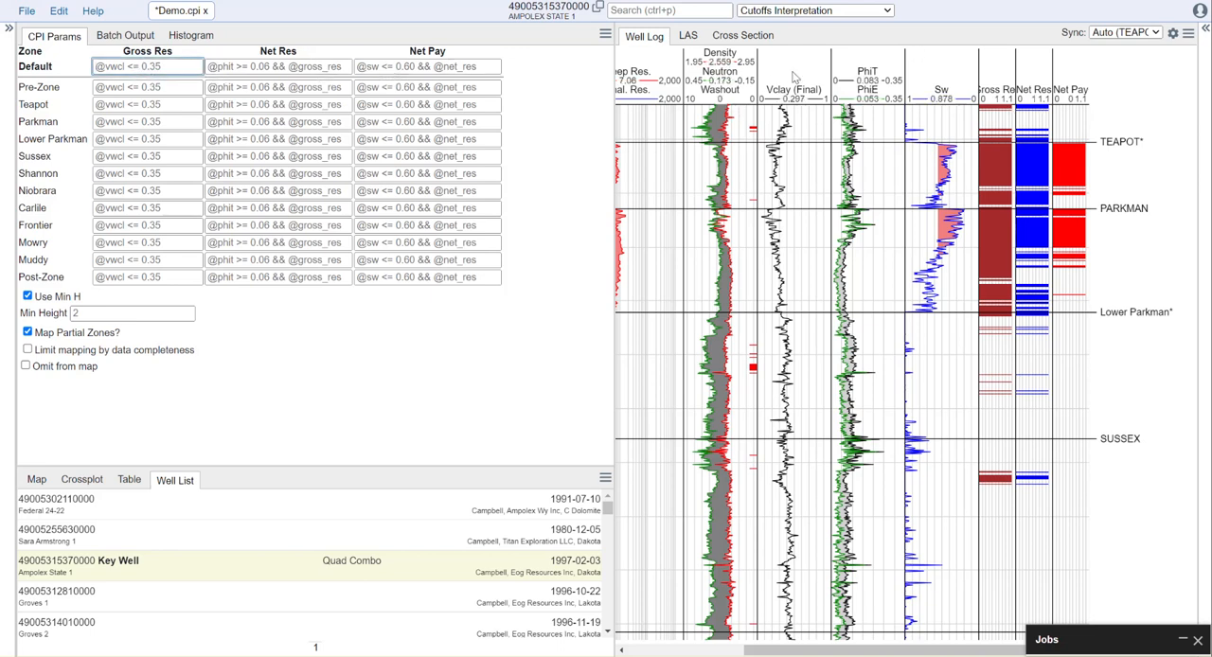
{"action": "mouse_move", "coordinate": [810, 95]}
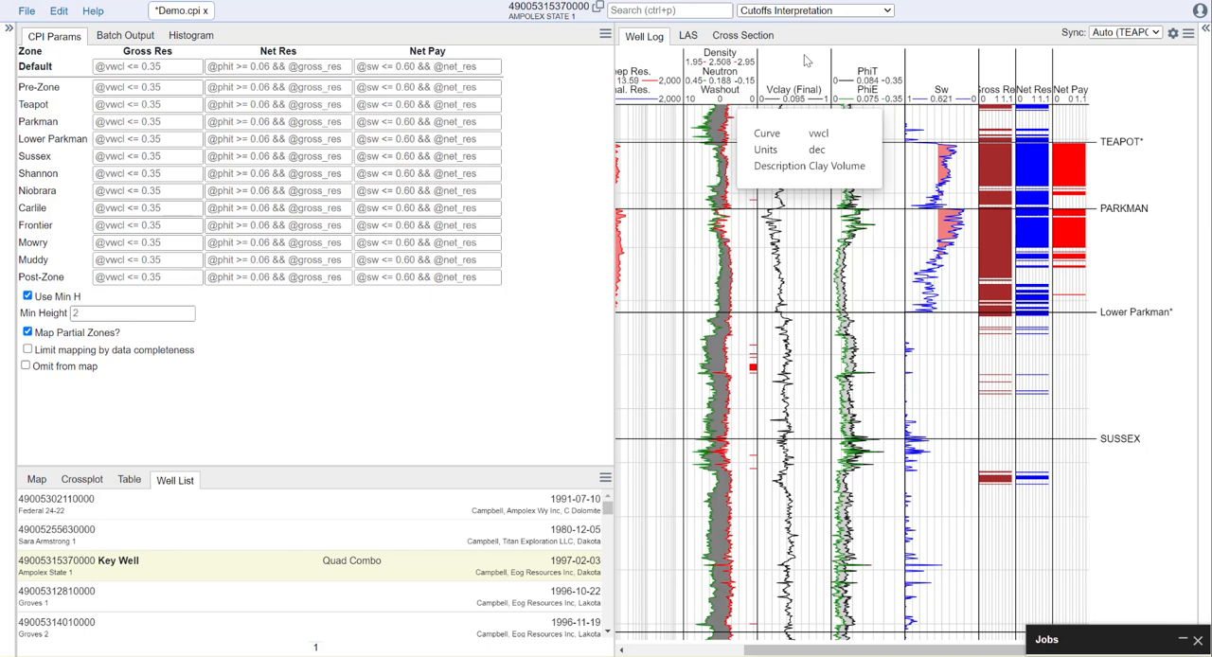
{"action": "left_click", "coordinate": [126, 66]}
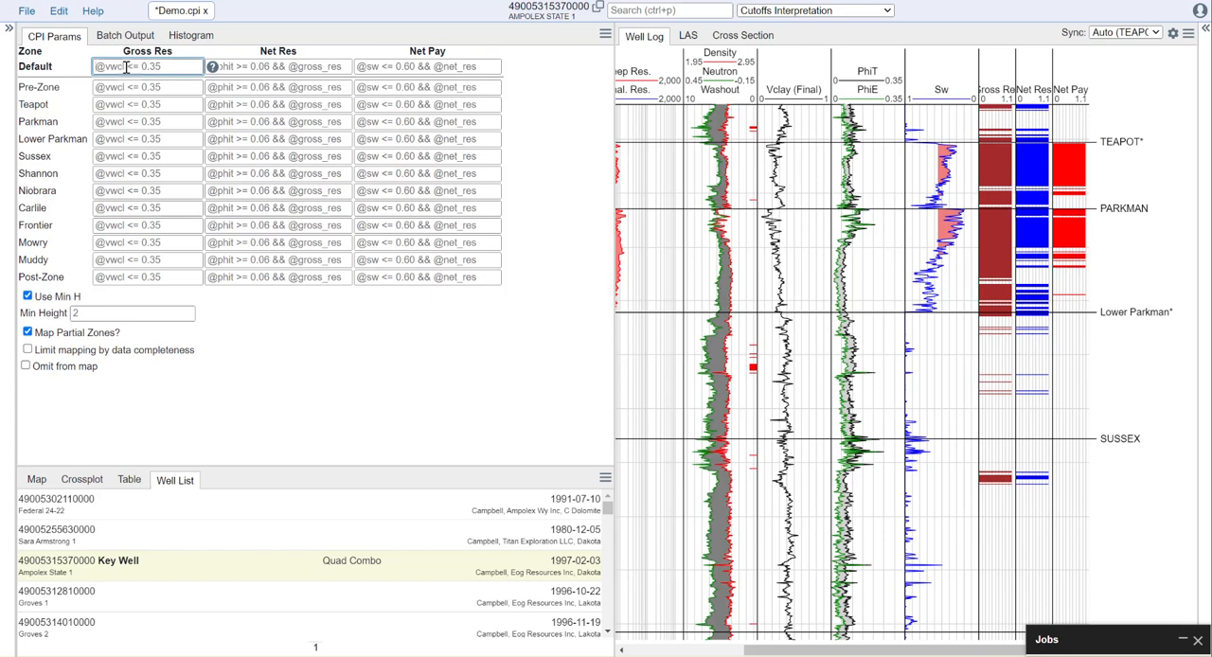
{"action": "type", "text": "@vwcl <= 0.30"}
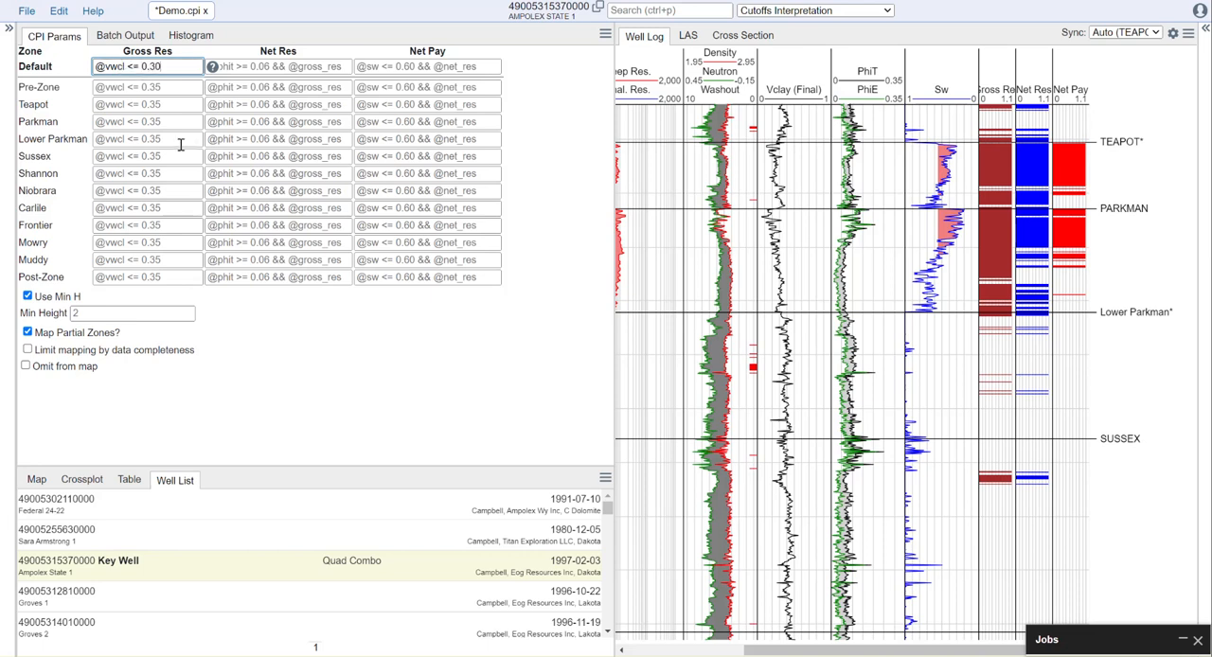
{"action": "left_click", "coordinate": [325, 369]}
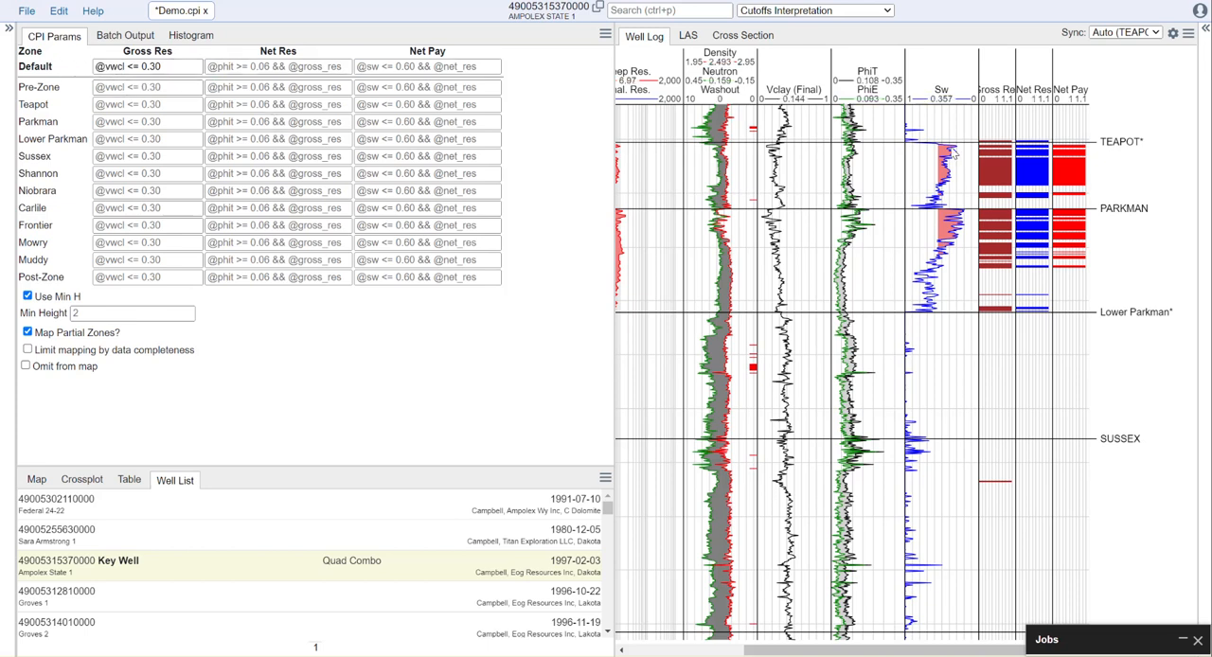
{"action": "left_click", "coordinate": [242, 68]}
{"action": "type", "text": "@"}
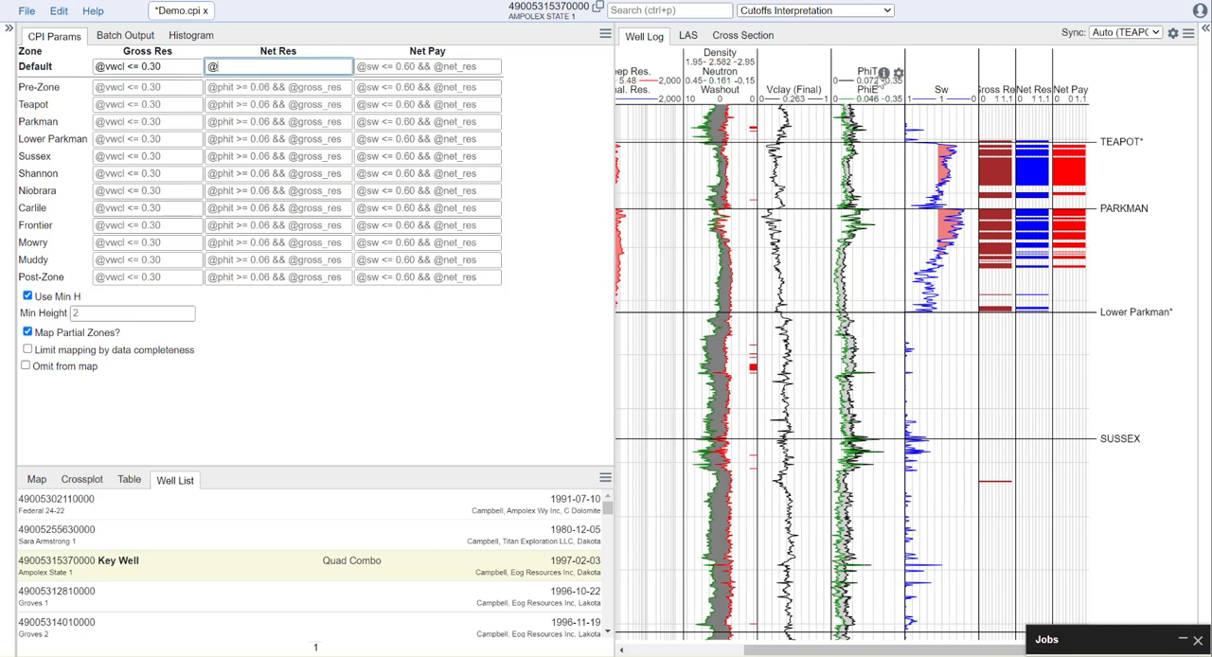
{"action": "left_click", "coordinate": [881, 93]}
{"action": "left_click", "coordinate": [293, 66]}
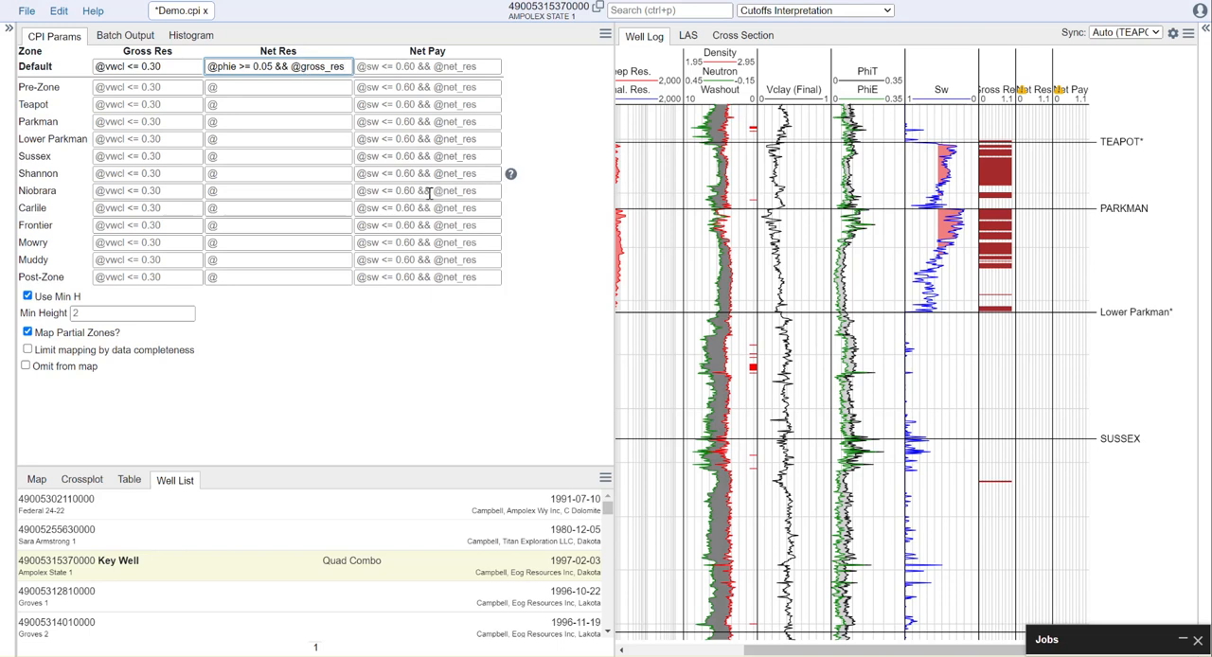
{"action": "left_click", "coordinate": [387, 348]}
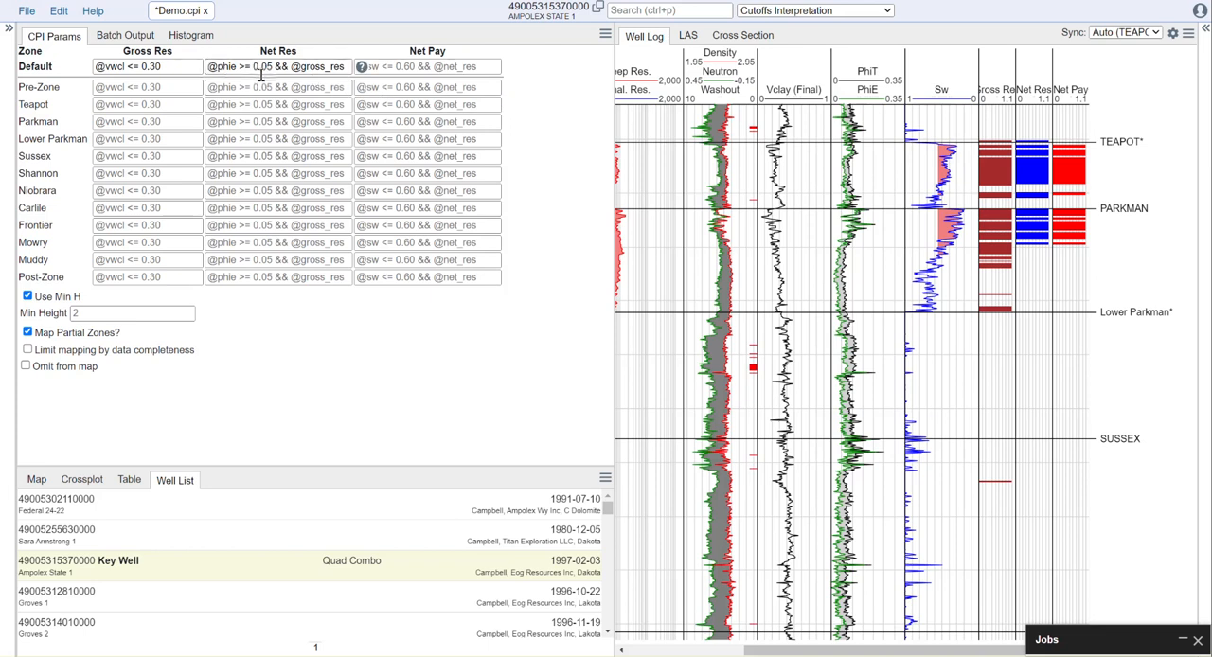
{"action": "left_click", "coordinate": [378, 63]}
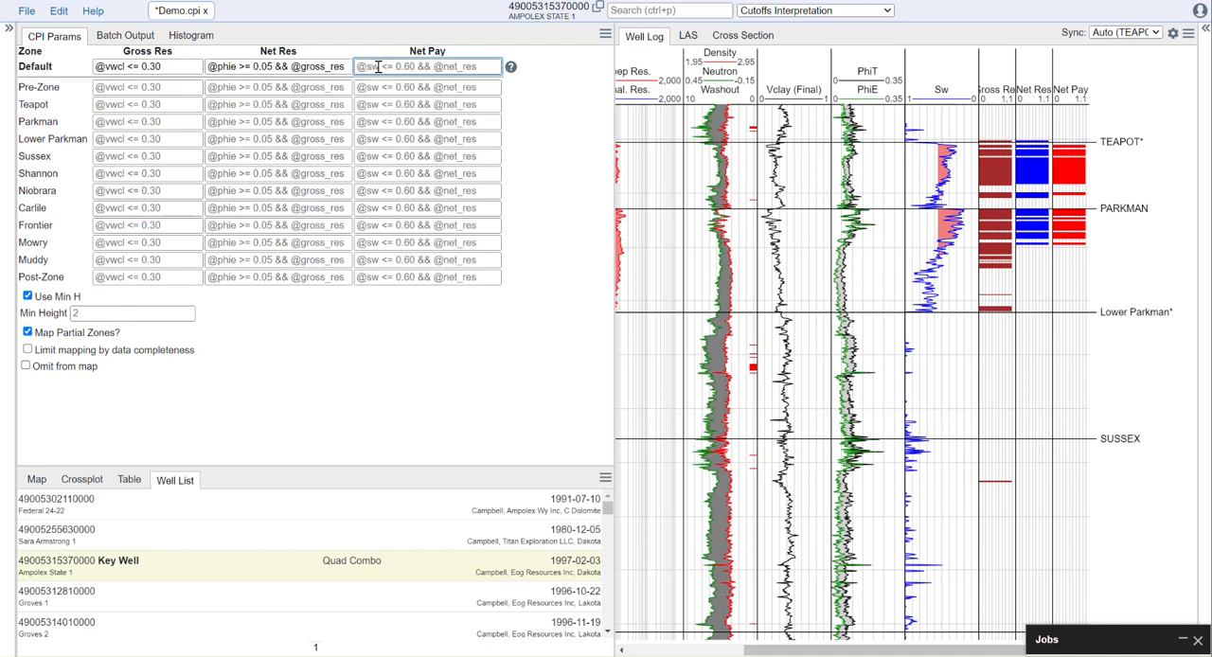
{"action": "type", "text": "@"}
{"action": "type", "text": "sw <= 0.65 && @net_res"}
{"action": "left_click", "coordinate": [517, 177]}
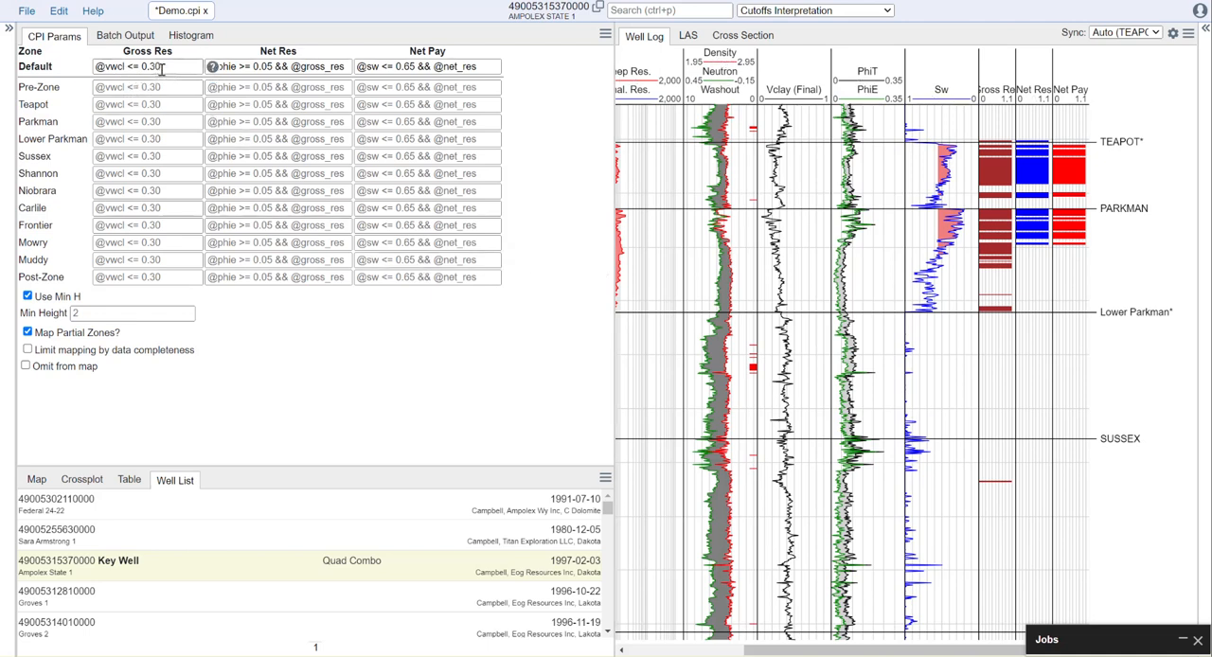
{"action": "scroll", "coordinate": [1090, 318], "scroll_direction": "down", "scroll_amount": 3}
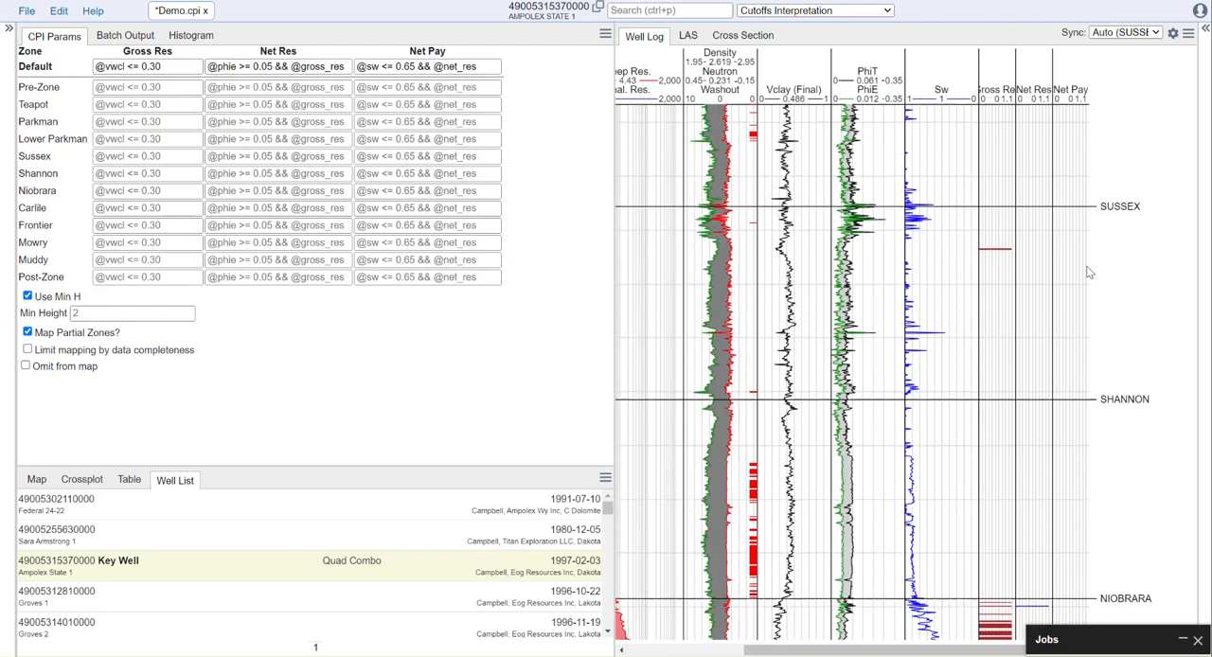
{"action": "scroll", "coordinate": [1133, 275], "scroll_direction": "down", "scroll_amount": 6}
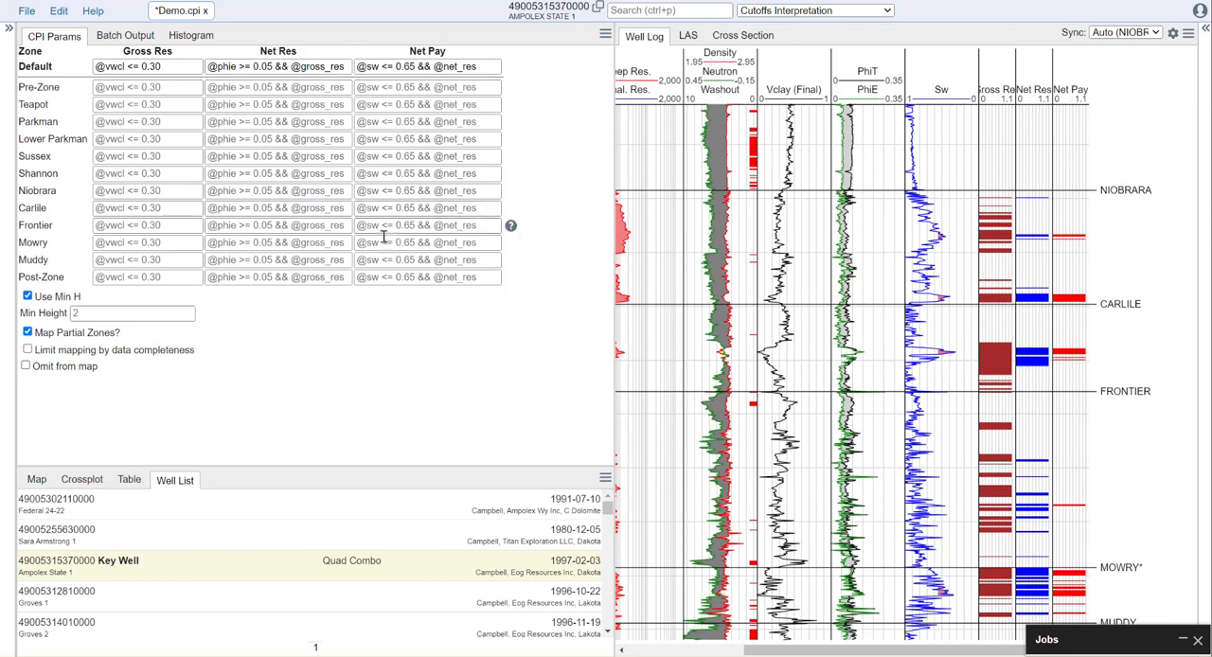
{"action": "scroll", "coordinate": [1137, 295], "scroll_direction": "up", "scroll_amount": 2}
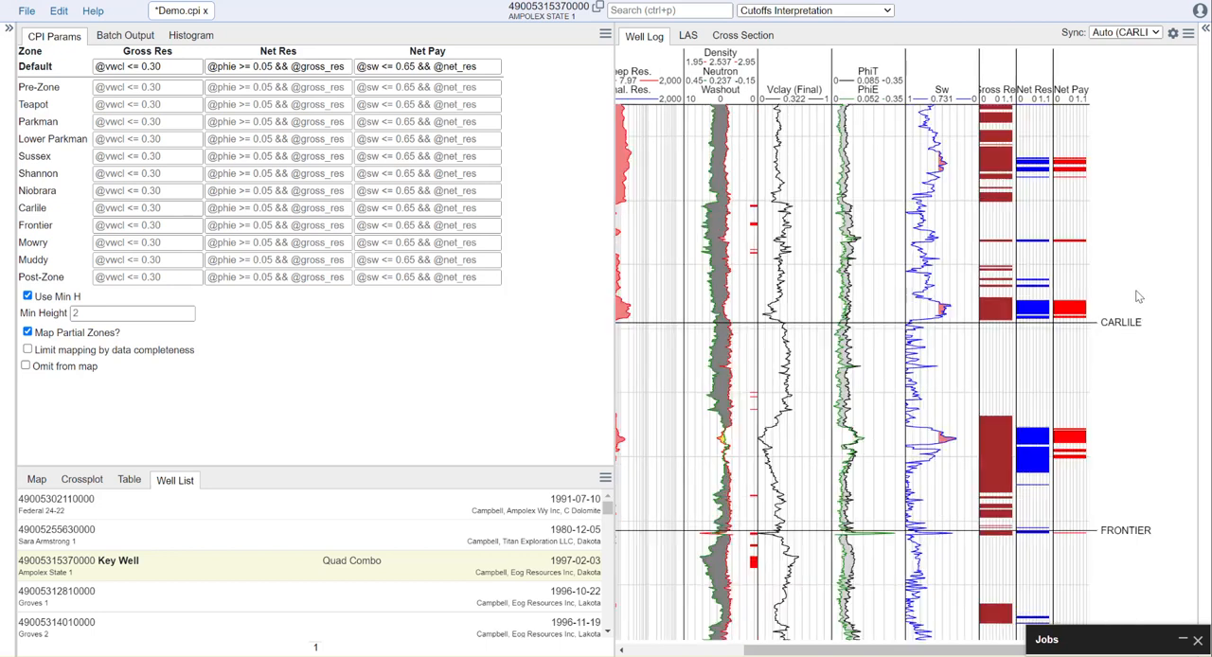
{"action": "scroll", "coordinate": [1140, 275], "scroll_direction": "up", "scroll_amount": 3}
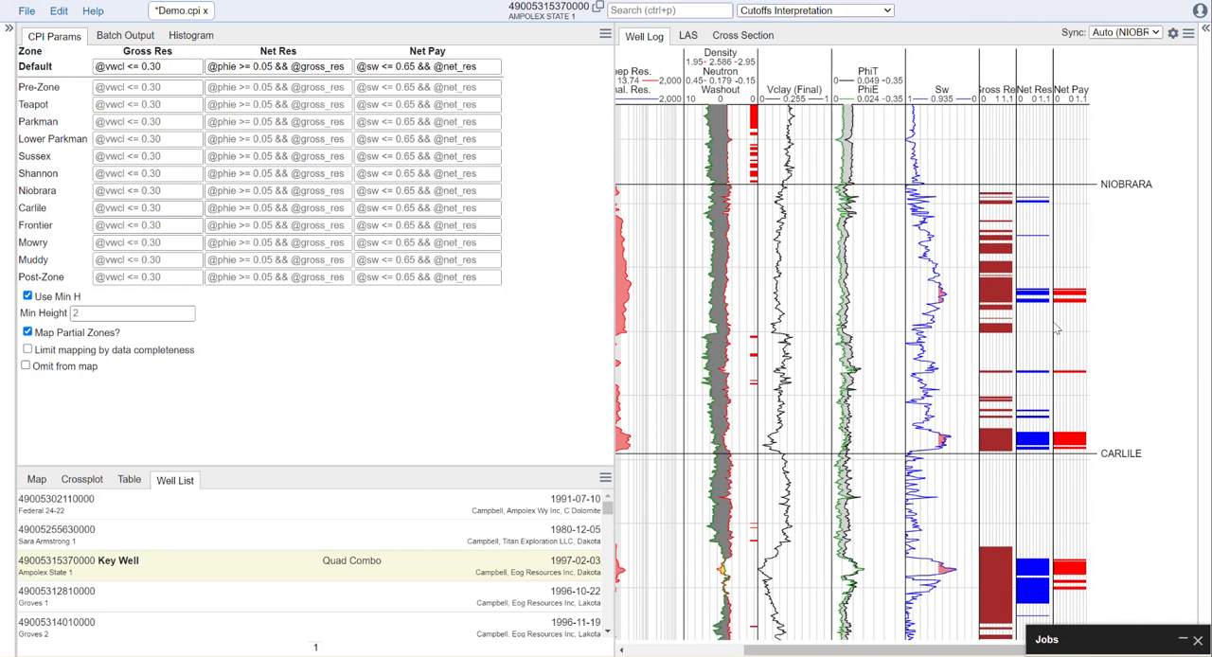
{"action": "left_click", "coordinate": [175, 64]}
{"action": "key", "text": "ctrl+c"}
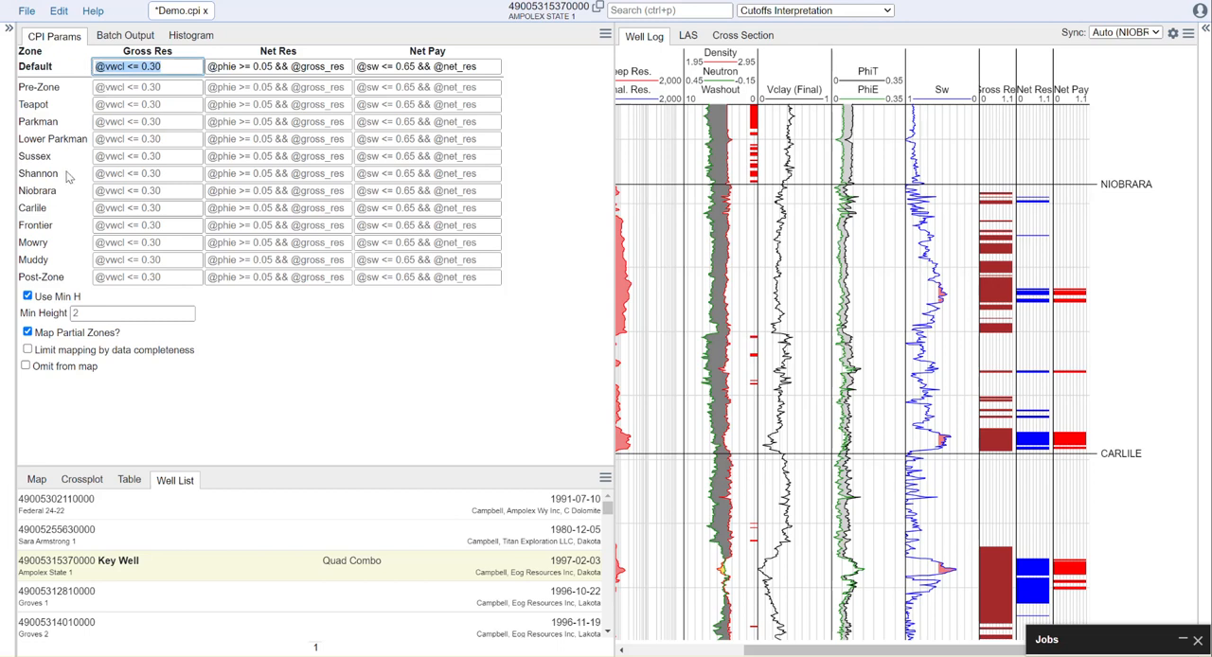
{"action": "left_click", "coordinate": [142, 193]}
{"action": "key", "text": "ctrl+v"}
{"action": "left_click_drag", "start_coordinate": [164, 192], "coordinate": [151, 192]}
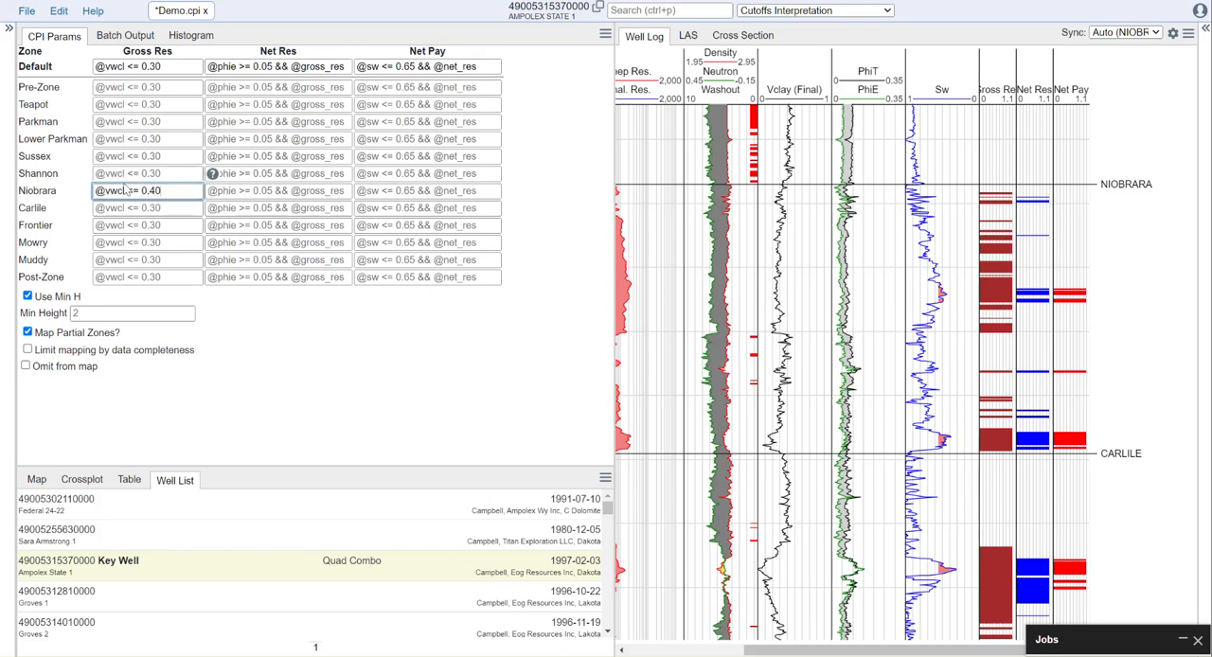
{"action": "left_click", "coordinate": [270, 330]}
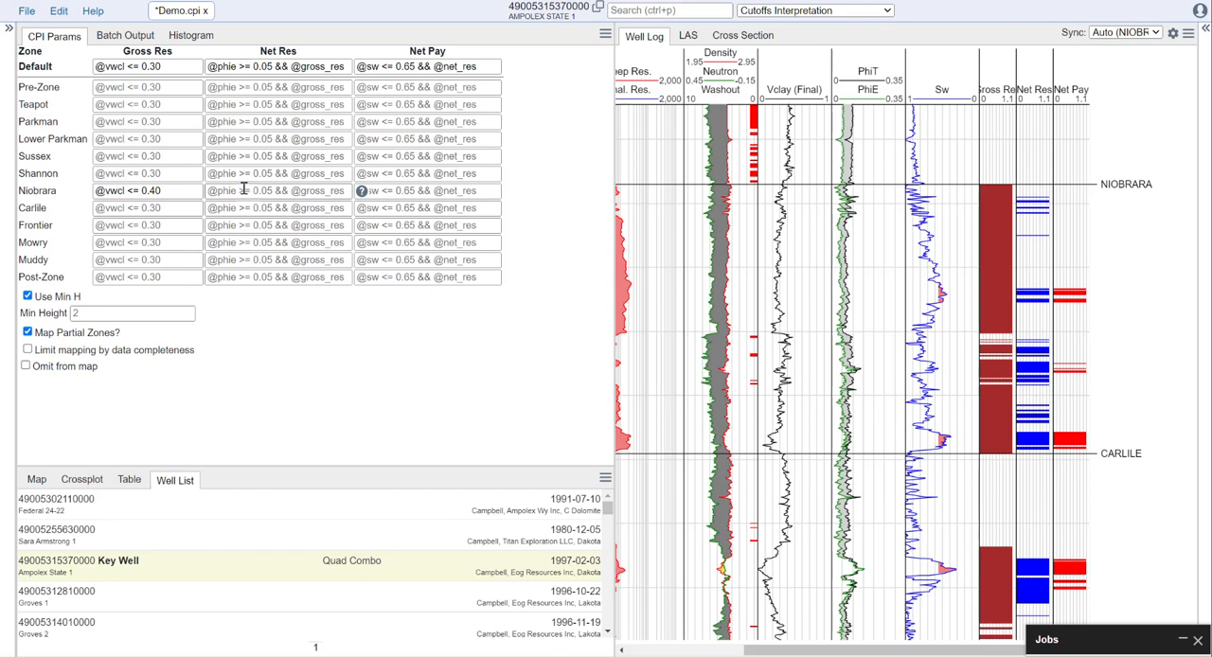
{"action": "triple_click", "coordinate": [216, 66]}
{"action": "key", "text": "ctrl+c"}
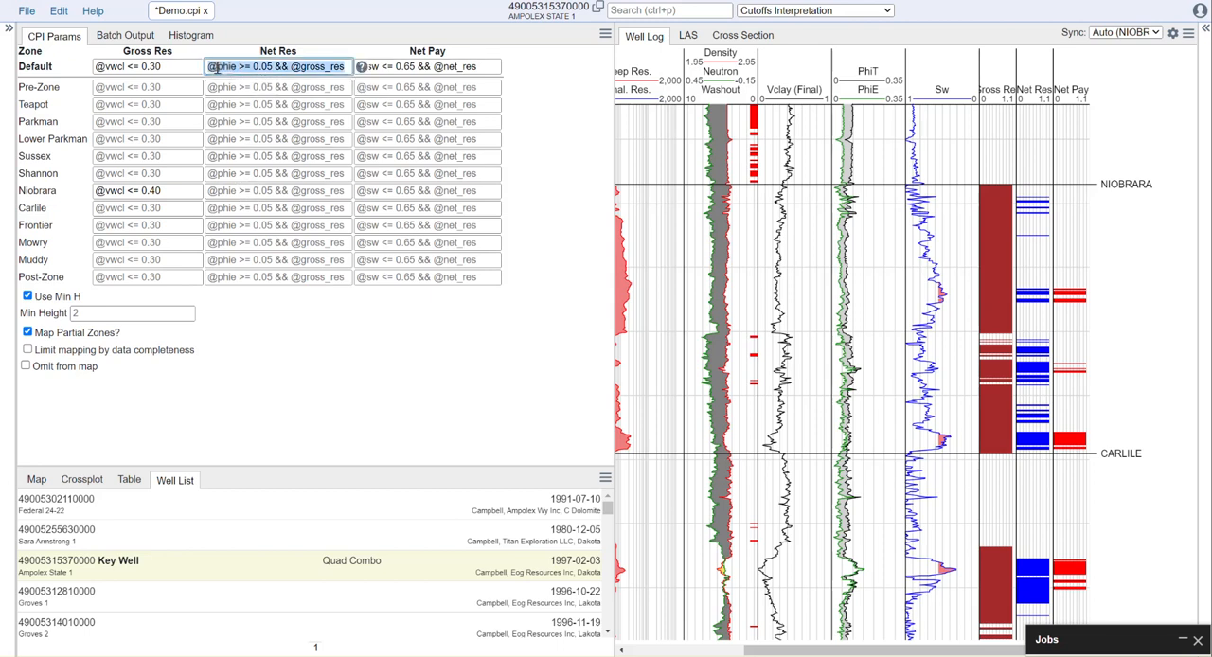
{"action": "left_click", "coordinate": [244, 191]}
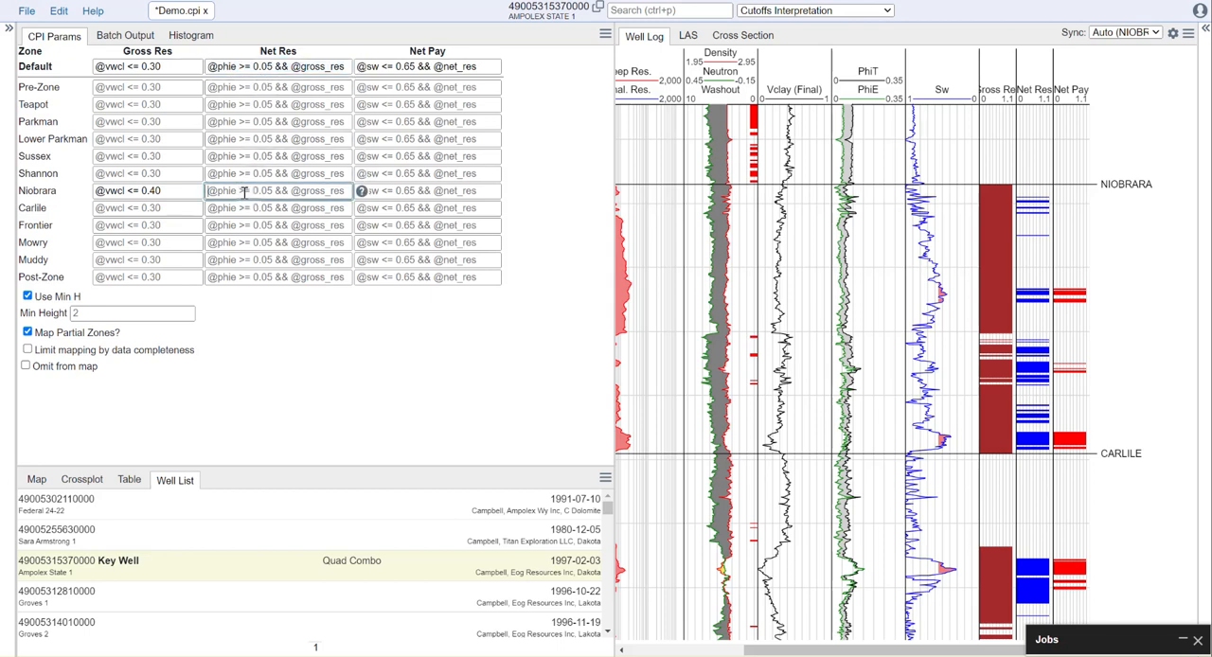
{"action": "key", "text": "ctrl+v"}
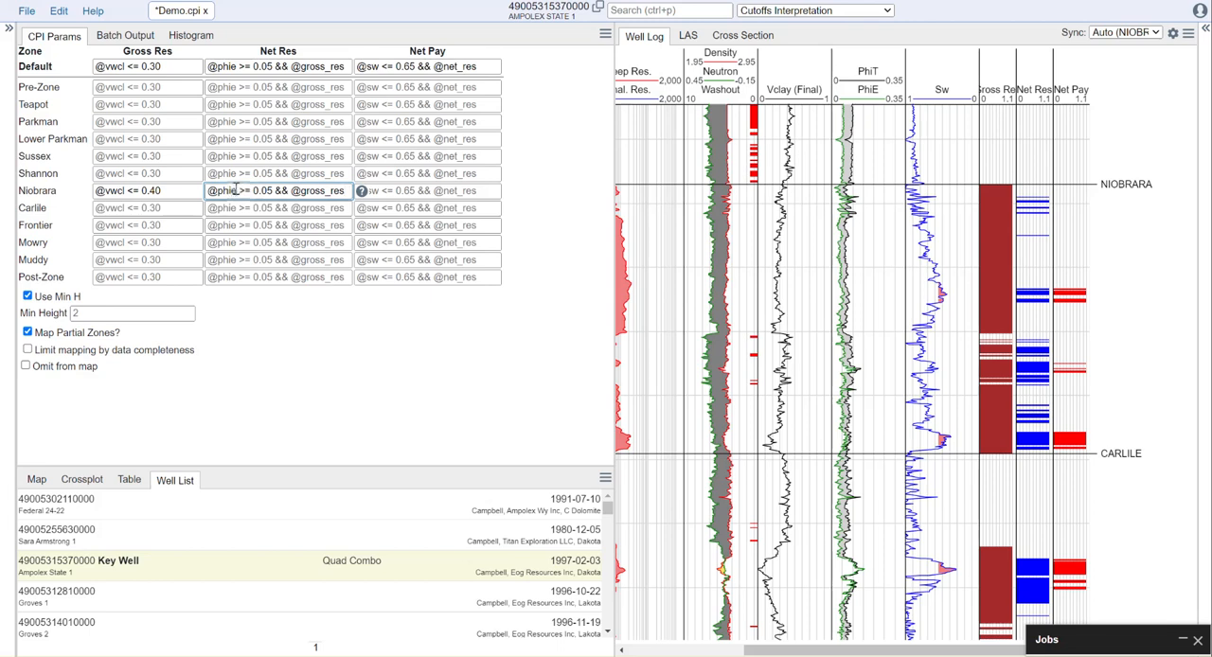
{"action": "key", "text": "BackSpace"}
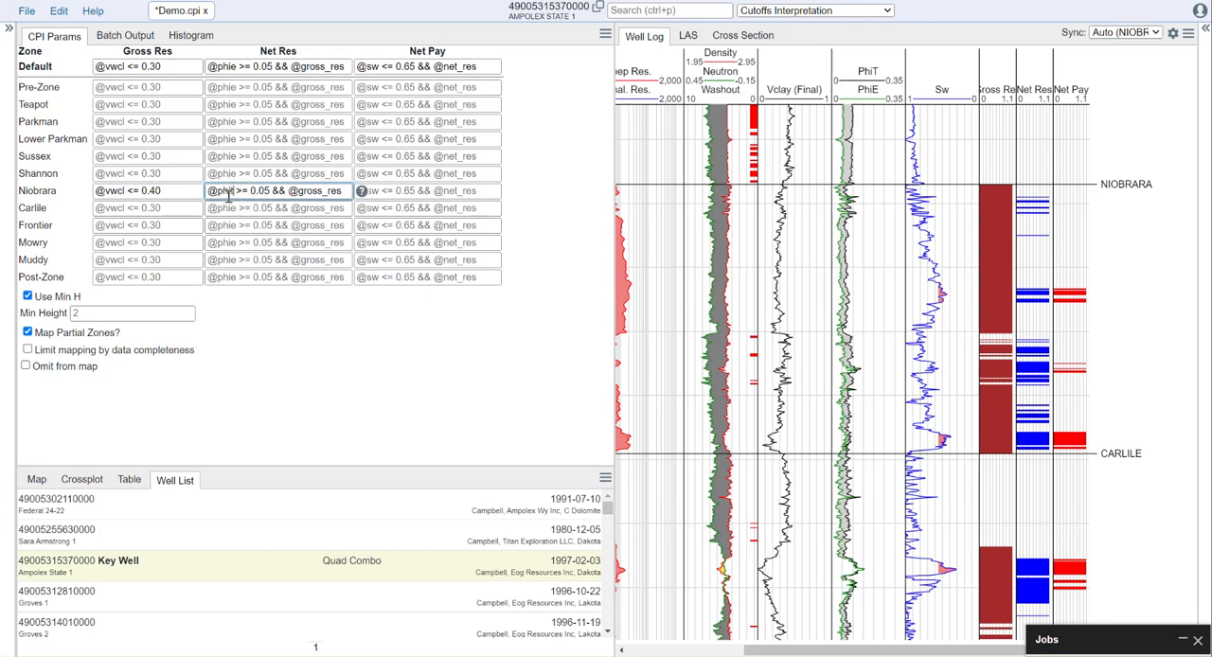
{"action": "type", "text": "t"}
{"action": "type", "text": "4"}
{"action": "left_click", "coordinate": [306, 331]}
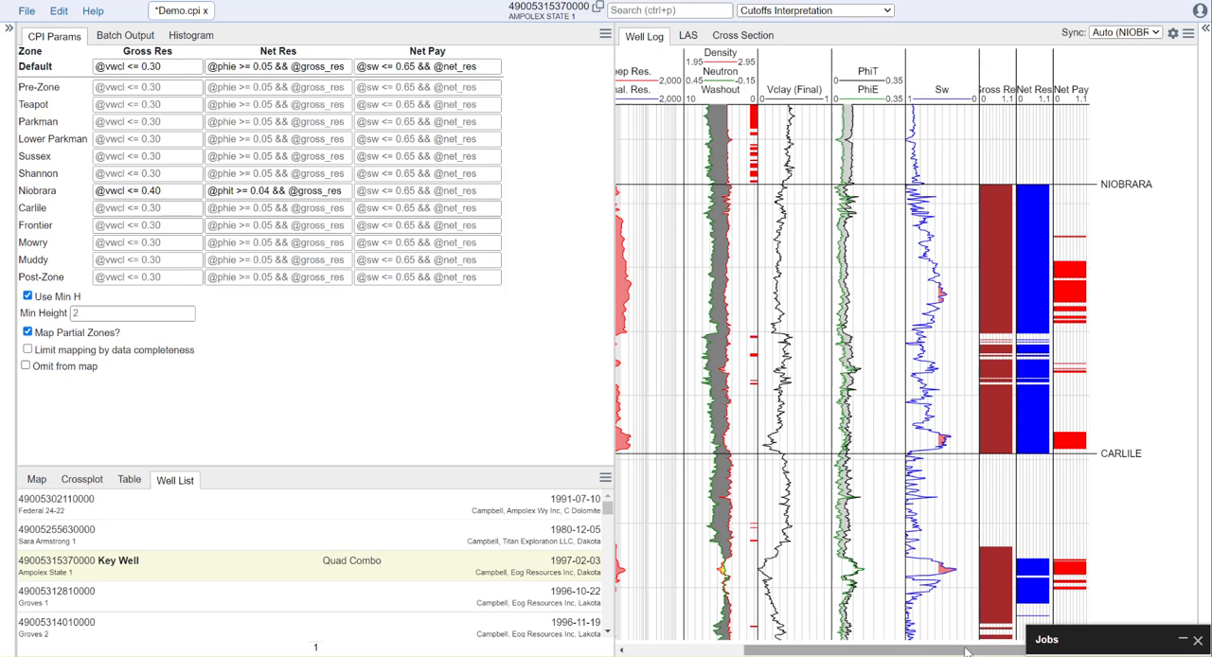
{"action": "left_click_drag", "start_coordinate": [970, 651], "coordinate": [891, 651]}
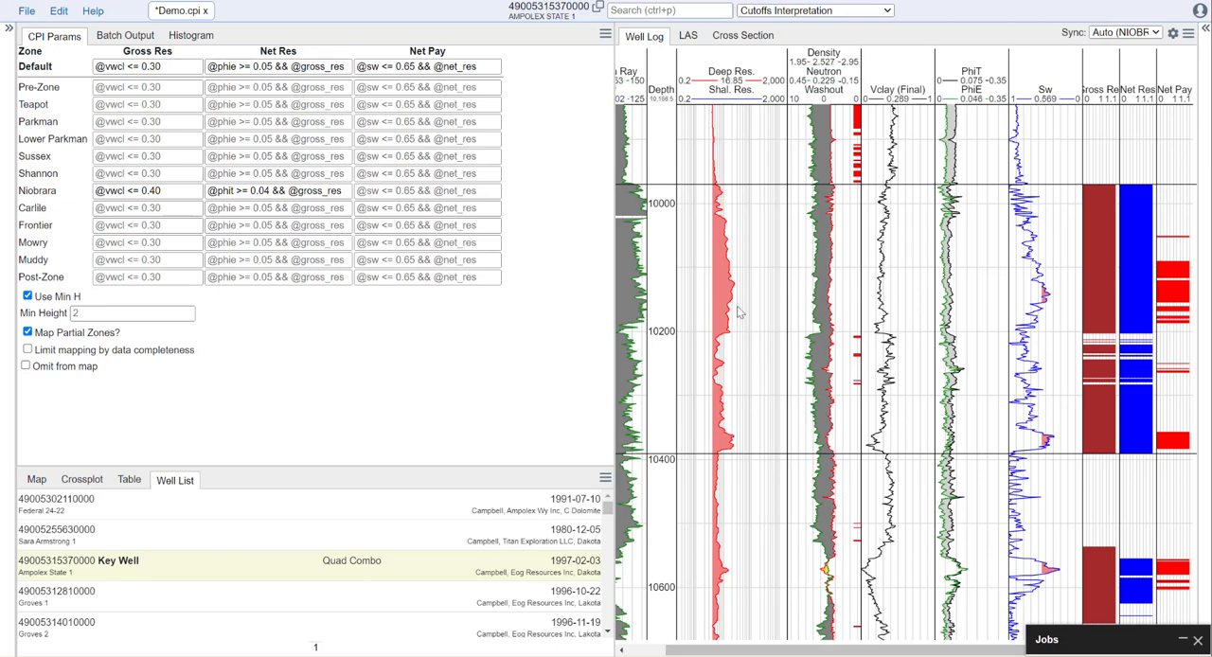
{"action": "left_click_drag", "start_coordinate": [938, 651], "coordinate": [1019, 651]}
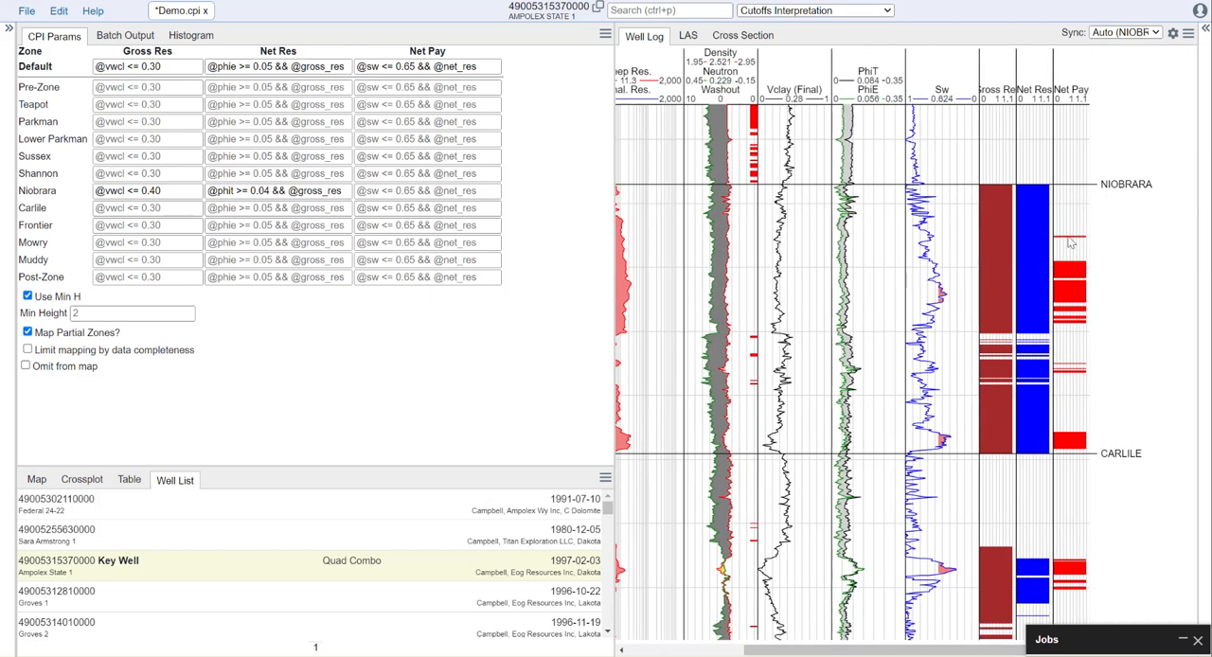
{"action": "left_click", "coordinate": [435, 191]}
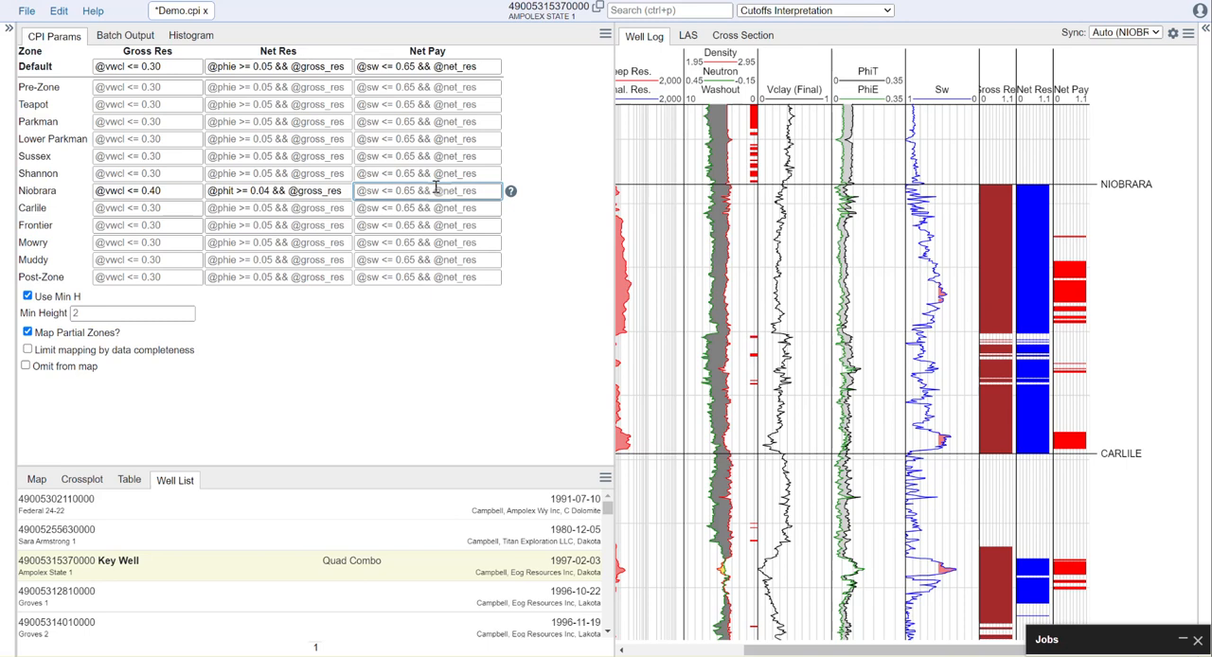
{"action": "type", "text": "(@sw <= 0.65 || @resd_fin"}
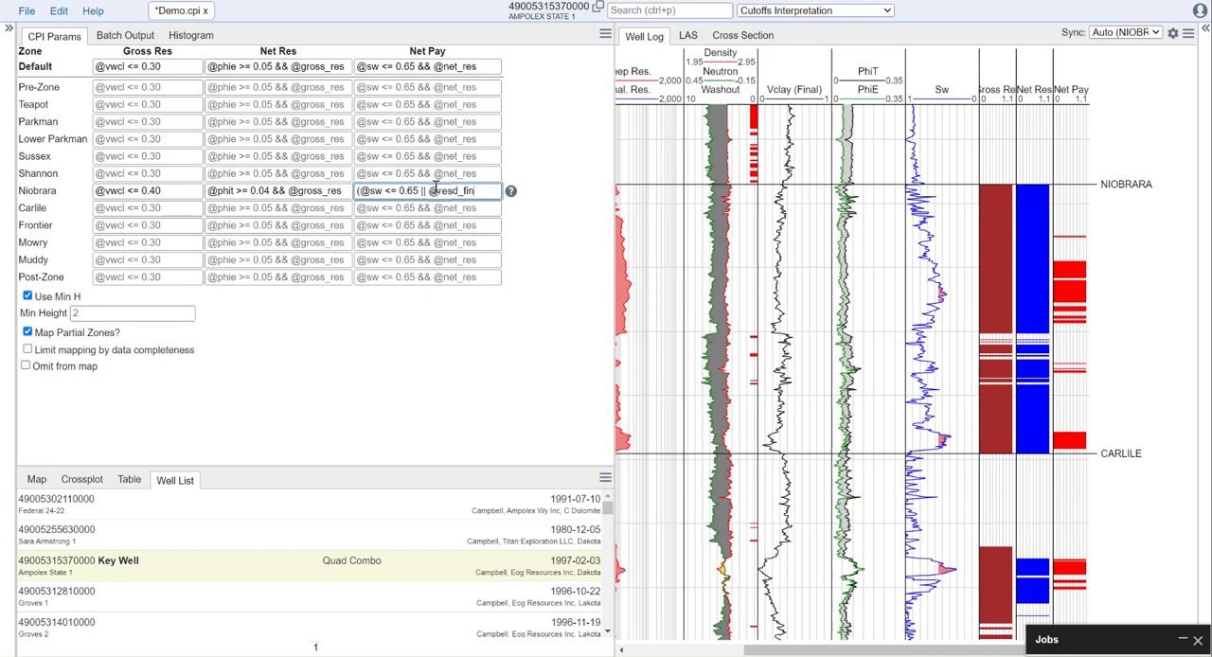
{"action": "type", "text": "10)"}
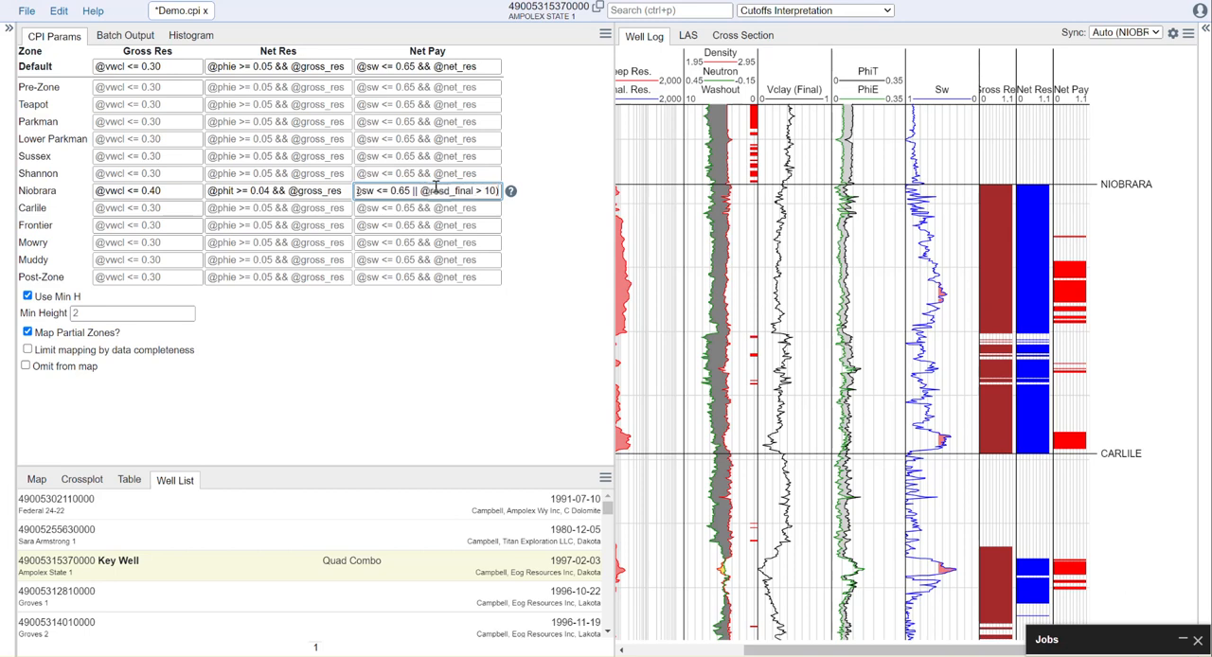
{"action": "type", "text": " &&"}
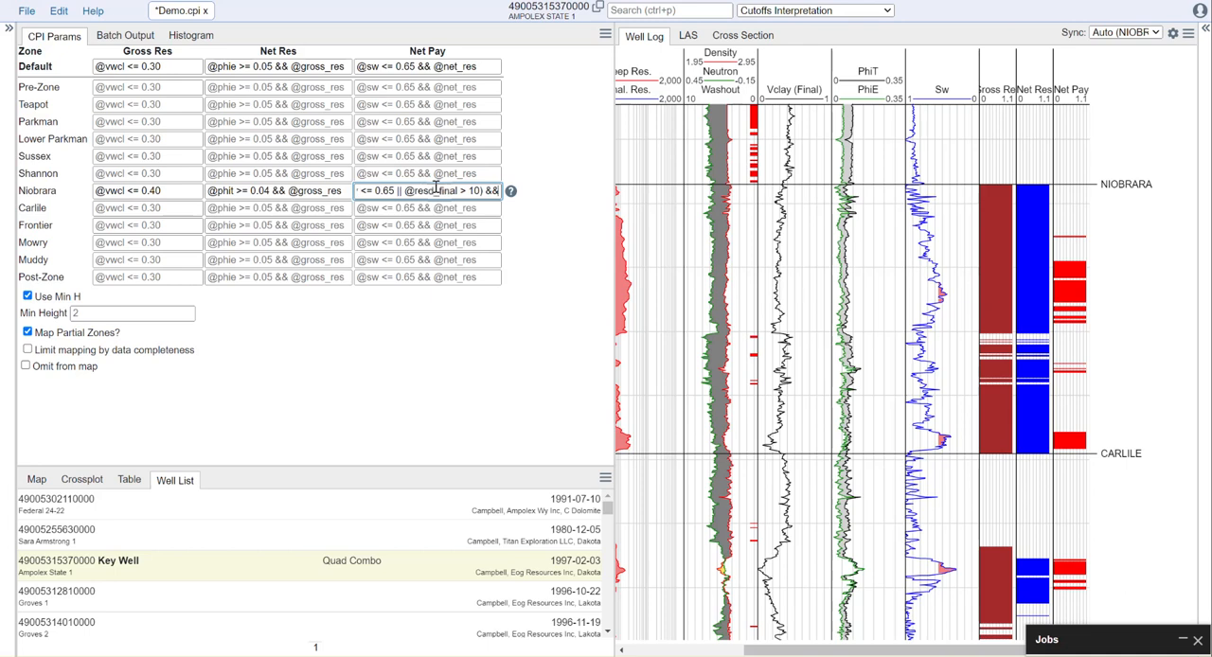
{"action": "type", "text": " @"}
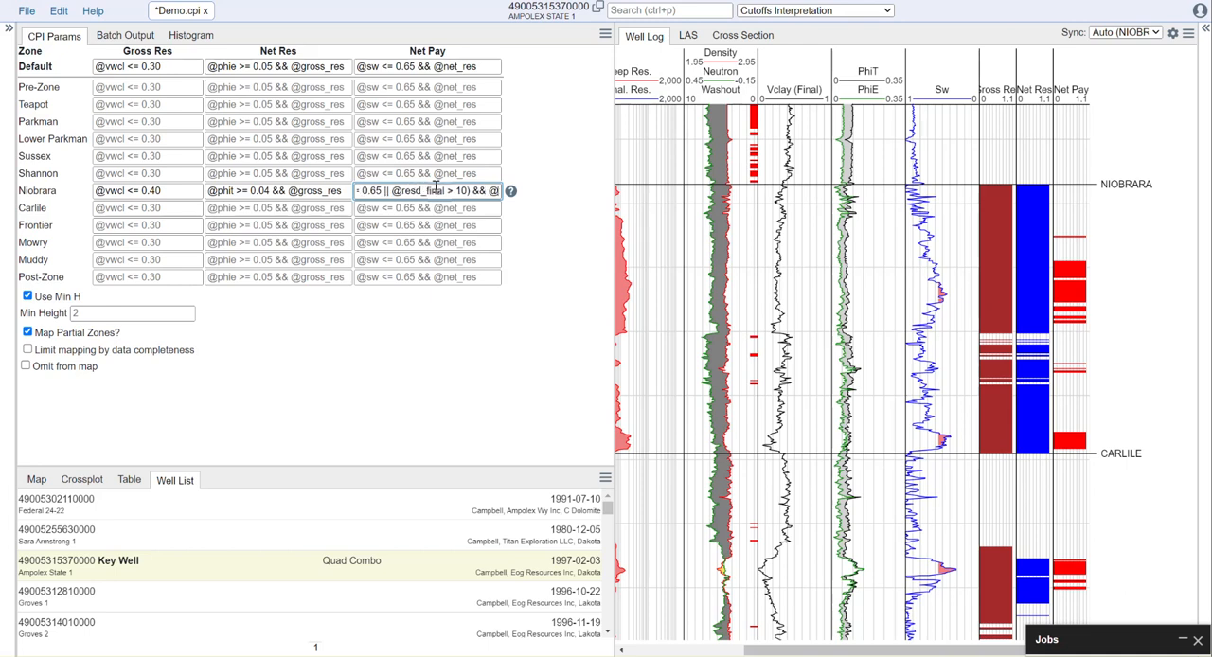
{"action": "type", "text": "net_res"}
{"action": "left_click", "coordinate": [524, 362]}
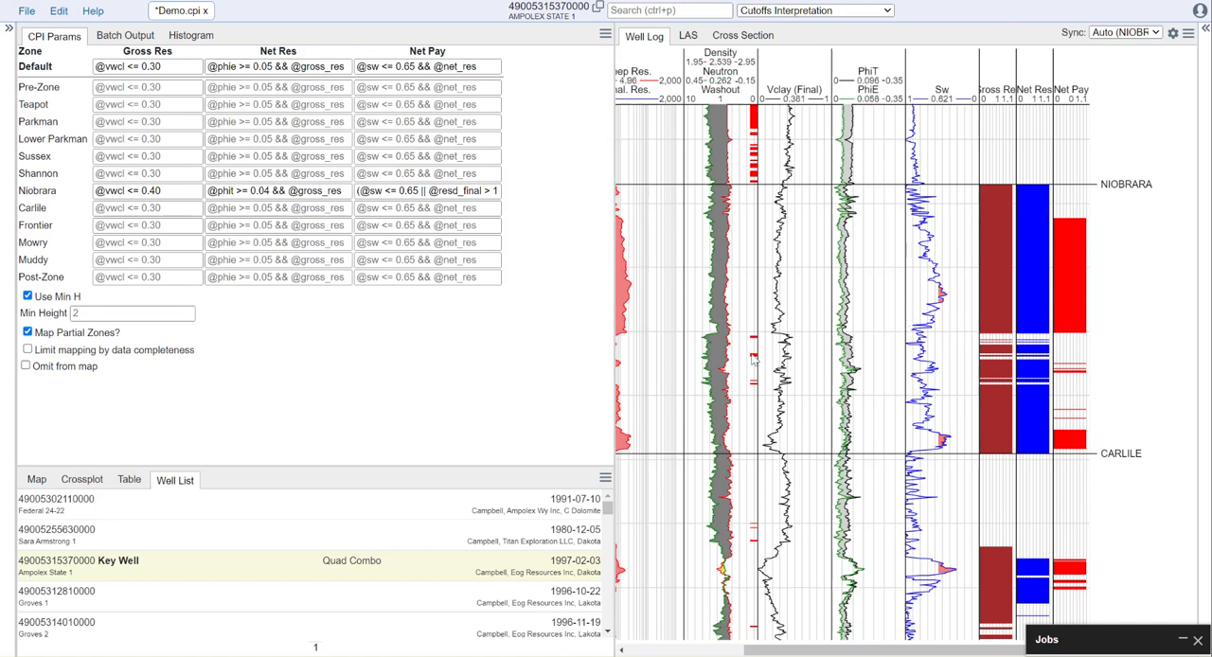
Widen the well log view to include the depth track and set the minimum height to 3.
{"action": "left_click_drag", "start_coordinate": [611, 335], "coordinate": [506, 339]}
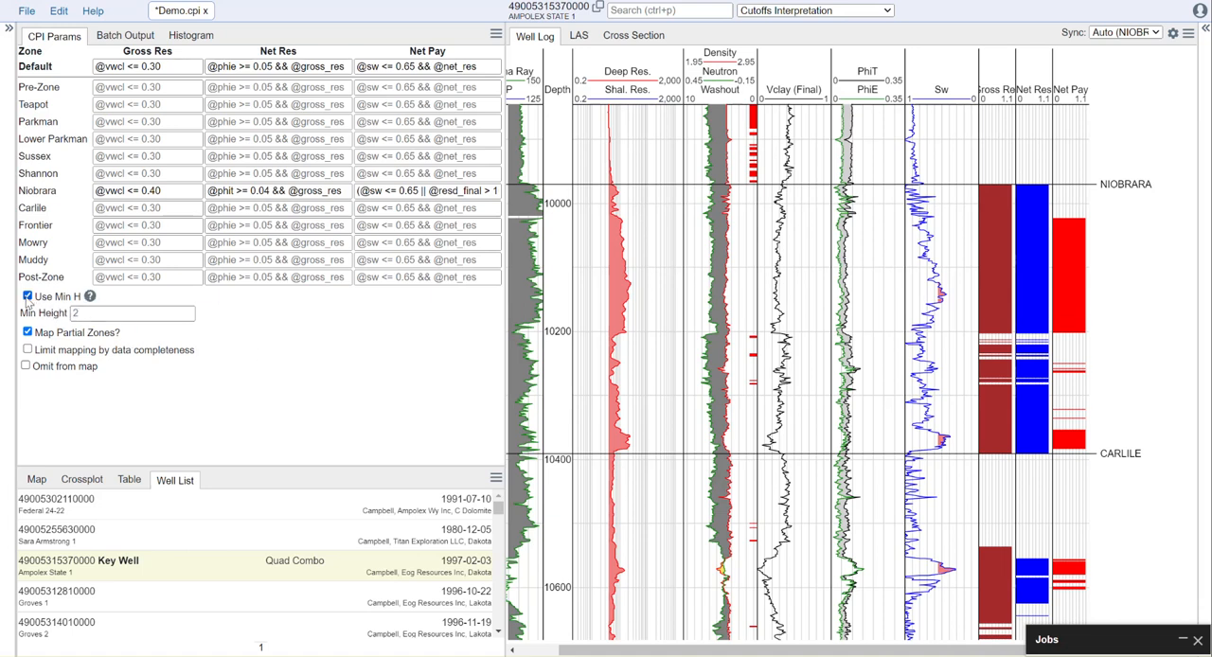
{"action": "left_click", "coordinate": [93, 313]}
{"action": "type", "text": "3"}
{"action": "left_click", "coordinate": [280, 381]}
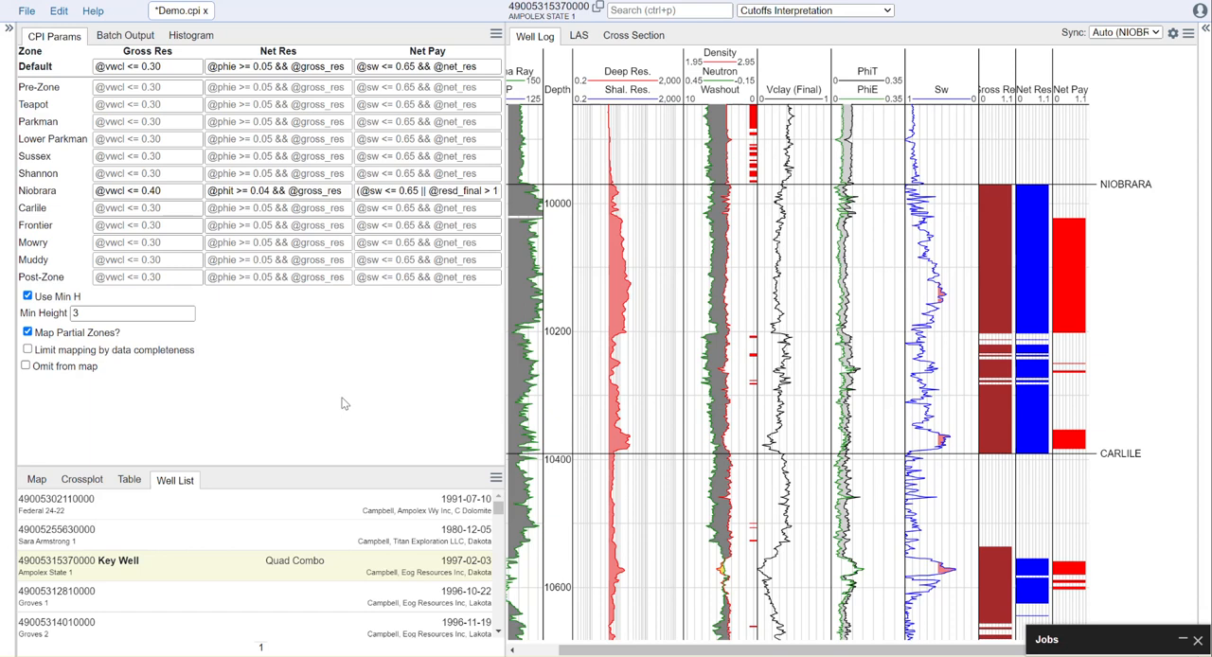
Limit mapping by data completeness, with a data completeness value of 0.75.
{"action": "left_click", "coordinate": [26, 352]}
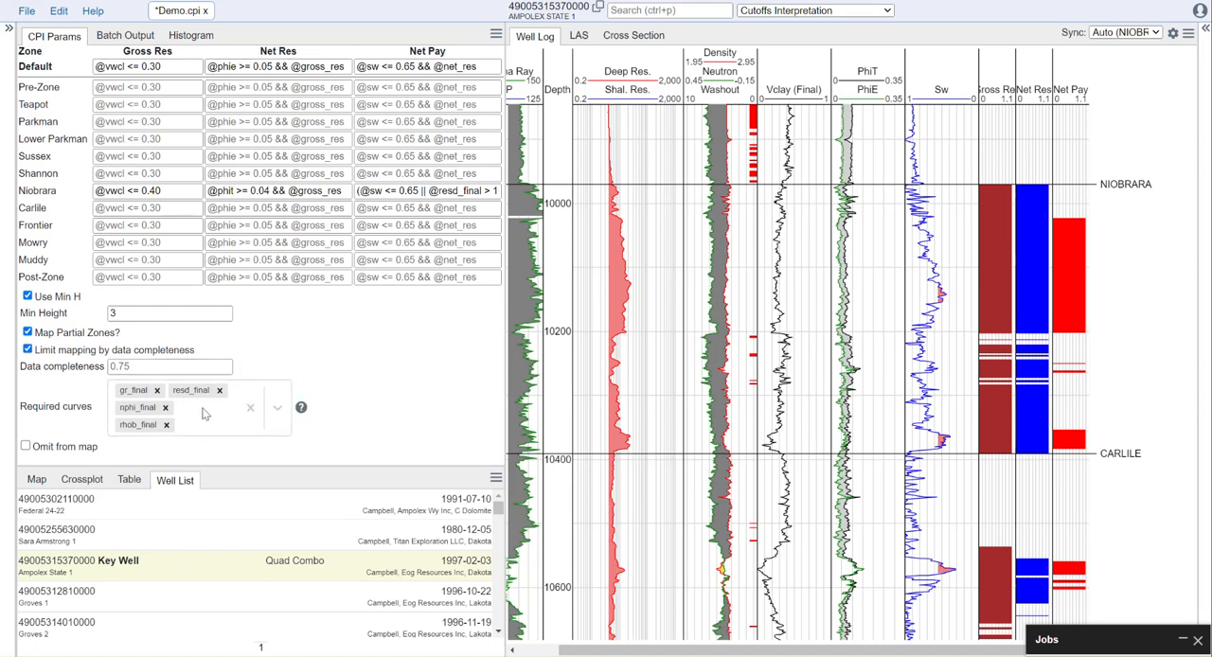
{"action": "left_click", "coordinate": [122, 365]}
{"action": "type", "text": "0.75"}
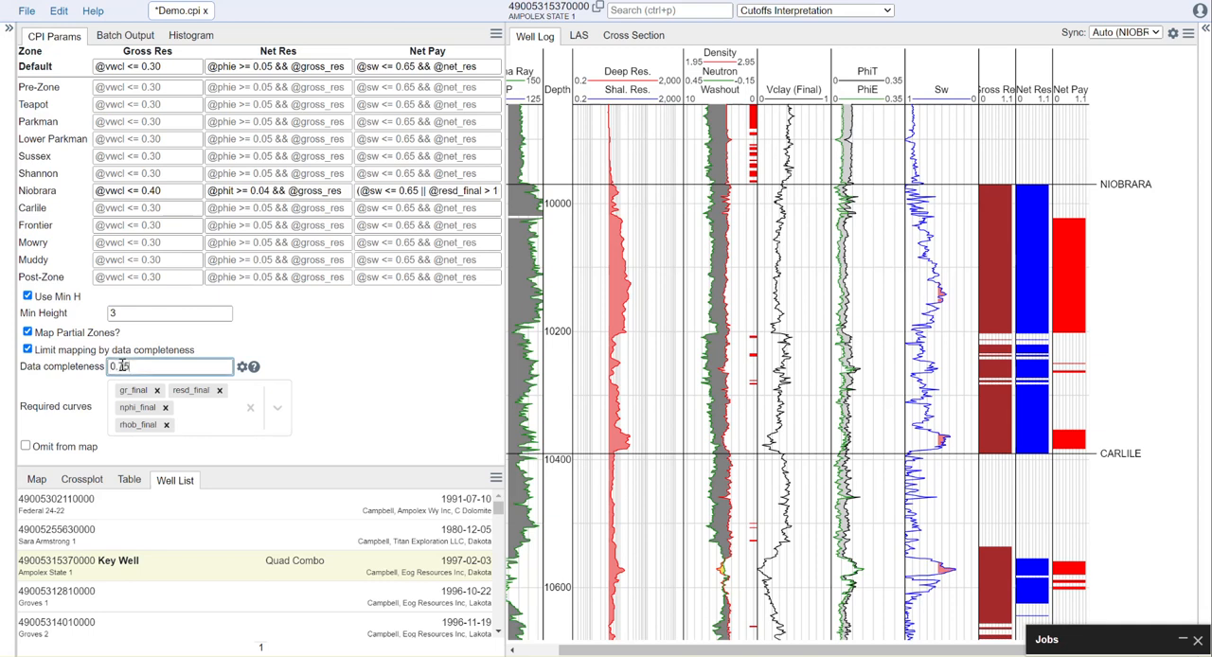
{"action": "left_click", "coordinate": [424, 361]}
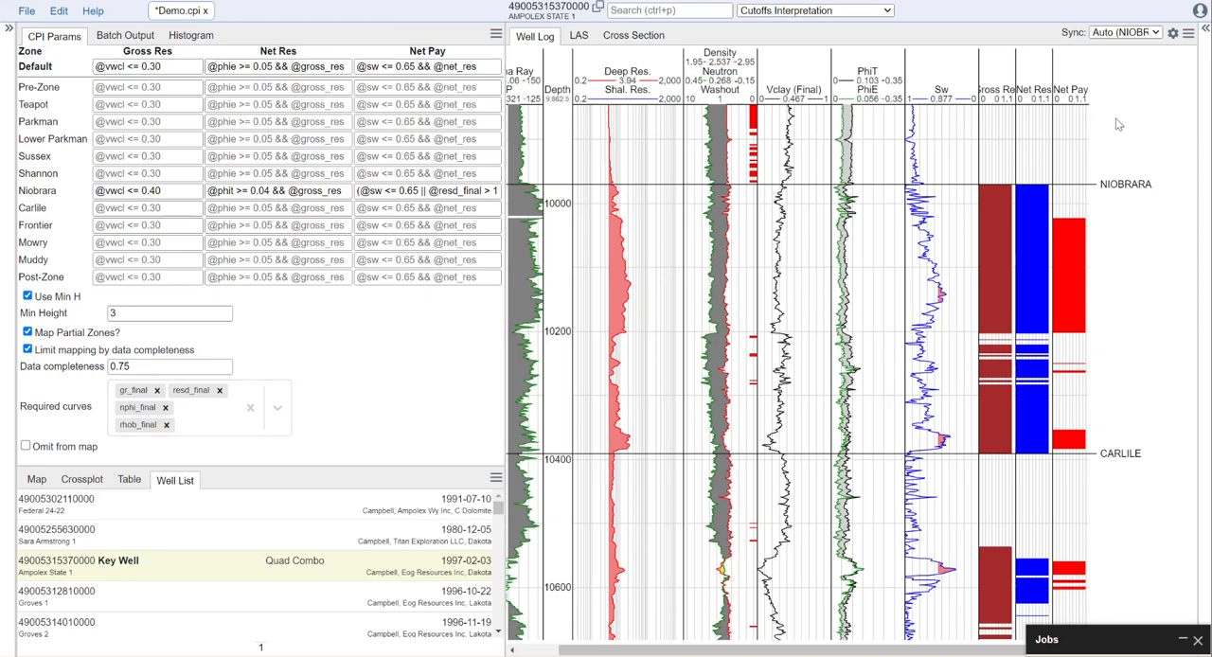
Examine curve coverage and the reservoir and pay flags in the well log above and around the Lewis top.
{"action": "scroll", "coordinate": [1108, 359], "scroll_direction": "up", "scroll_amount": 5}
{"action": "left_click_drag", "start_coordinate": [1125, 358], "coordinate": [1125, 401]}
{"action": "scroll", "coordinate": [1118, 355], "scroll_direction": "down", "scroll_amount": 5}
{"action": "left_click_drag", "start_coordinate": [1126, 195], "coordinate": [1119, 405]}
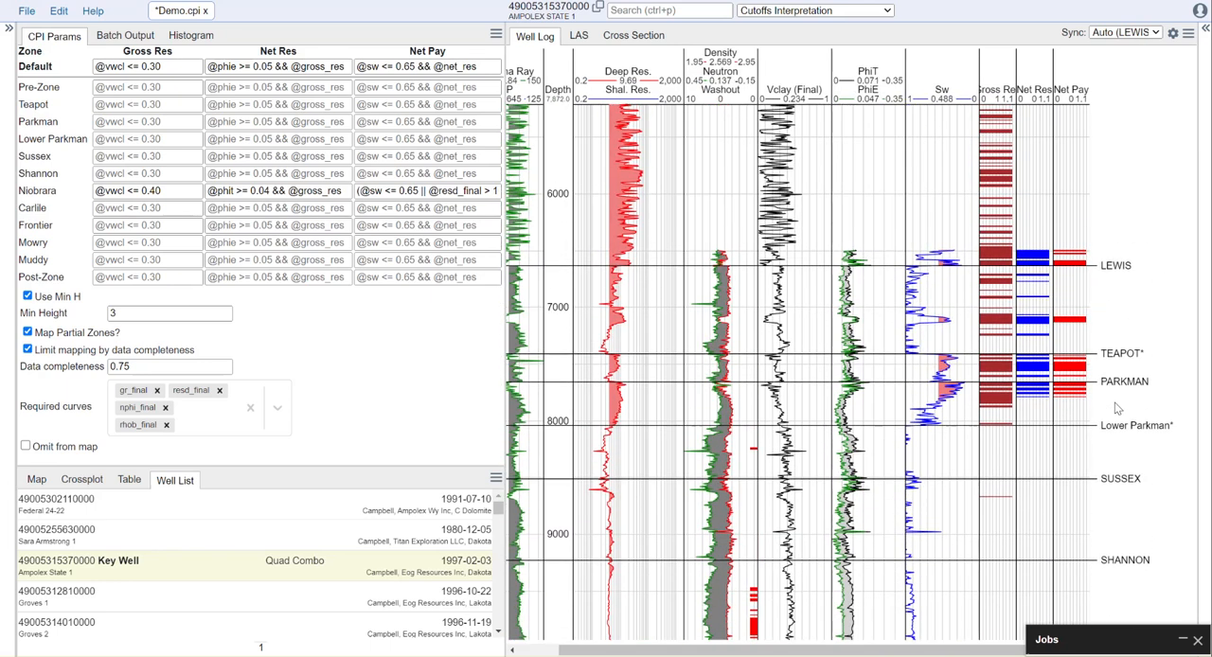
{"action": "scroll", "coordinate": [1130, 251], "scroll_direction": "up", "scroll_amount": 2}
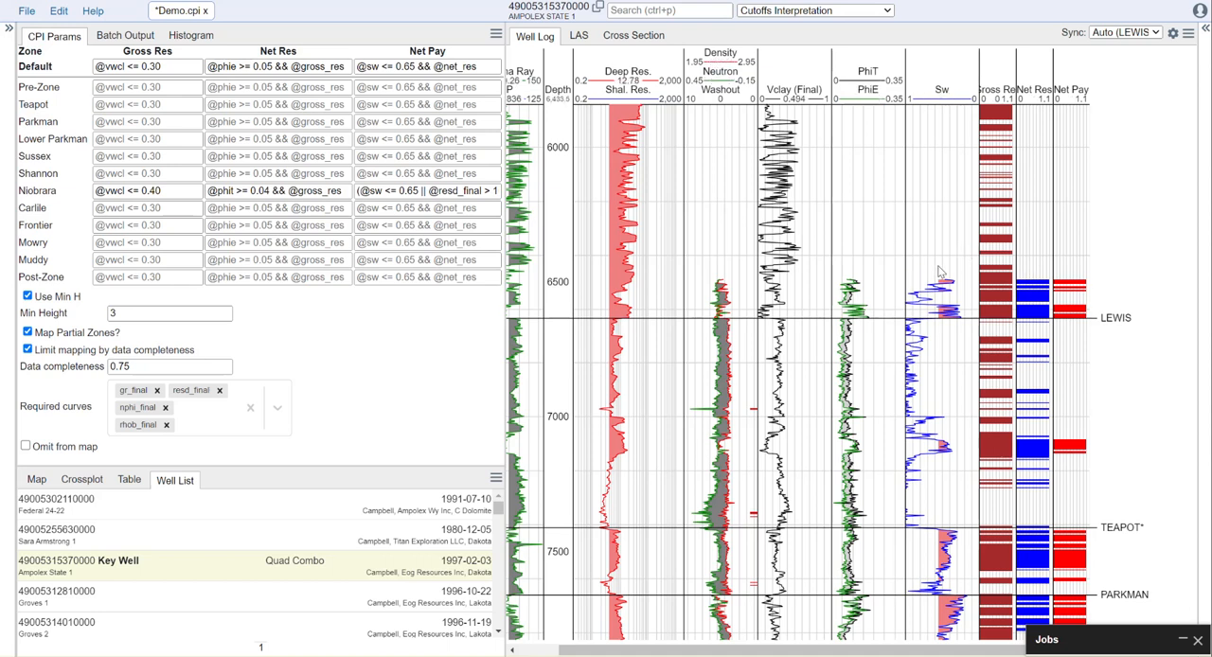
{"action": "scroll", "coordinate": [1070, 312], "scroll_direction": "up", "scroll_amount": 2}
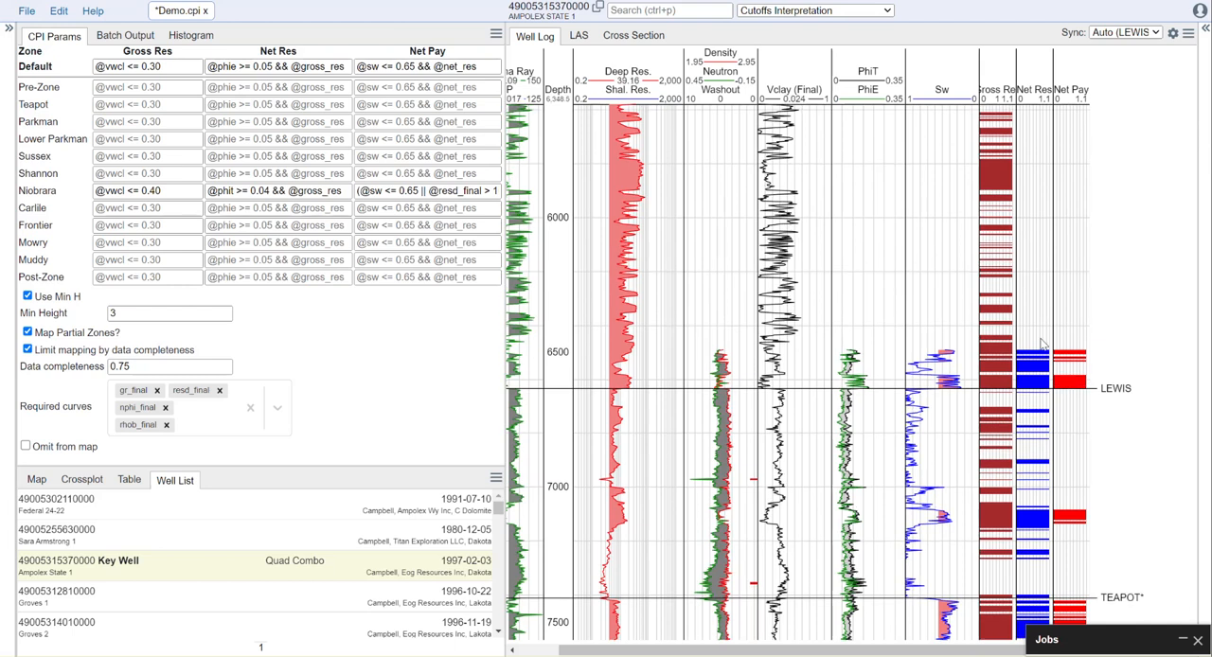
{"action": "scroll", "coordinate": [1054, 327], "scroll_direction": "up", "scroll_amount": 2}
{"action": "scroll", "coordinate": [1055, 328], "scroll_direction": "down", "scroll_amount": 2, "text": "ctrl"}
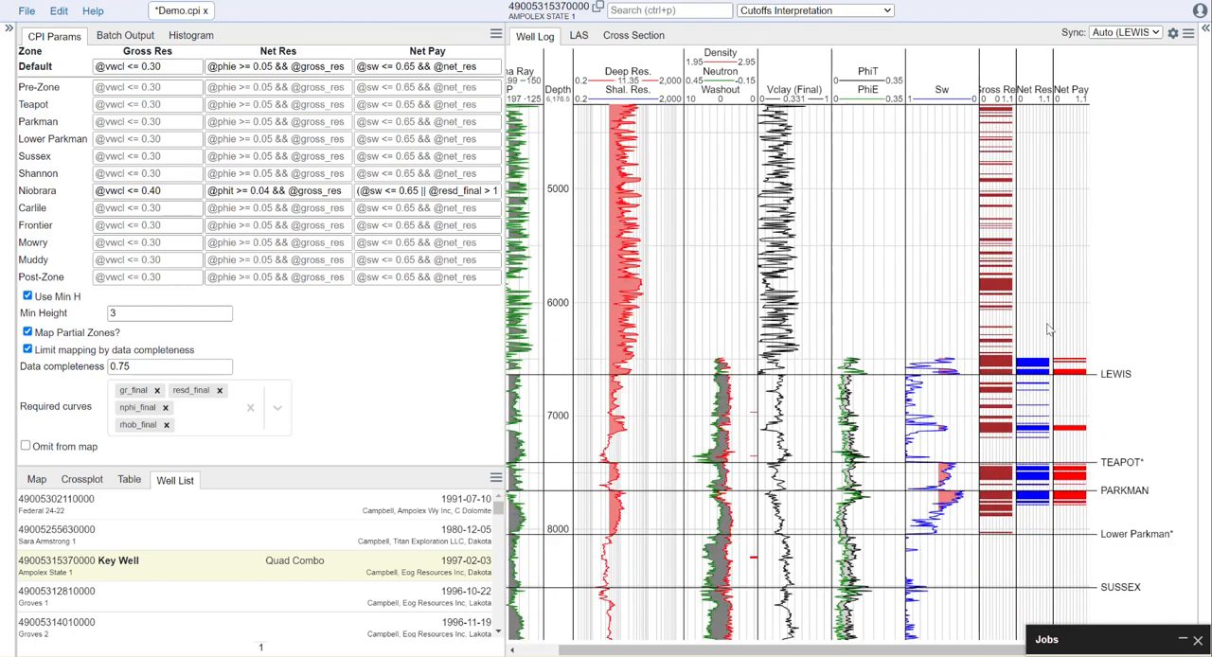